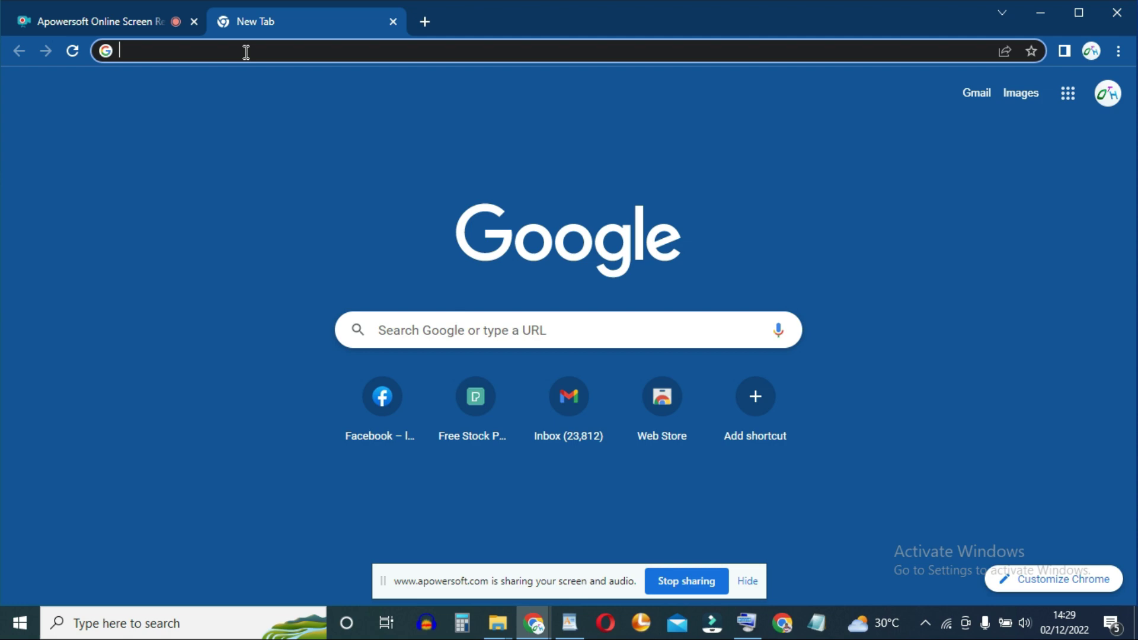
Search Google for 'handbrake free download' and open the official 'Downloads - HandBrake' result
{"action": "type", "text": "h"}
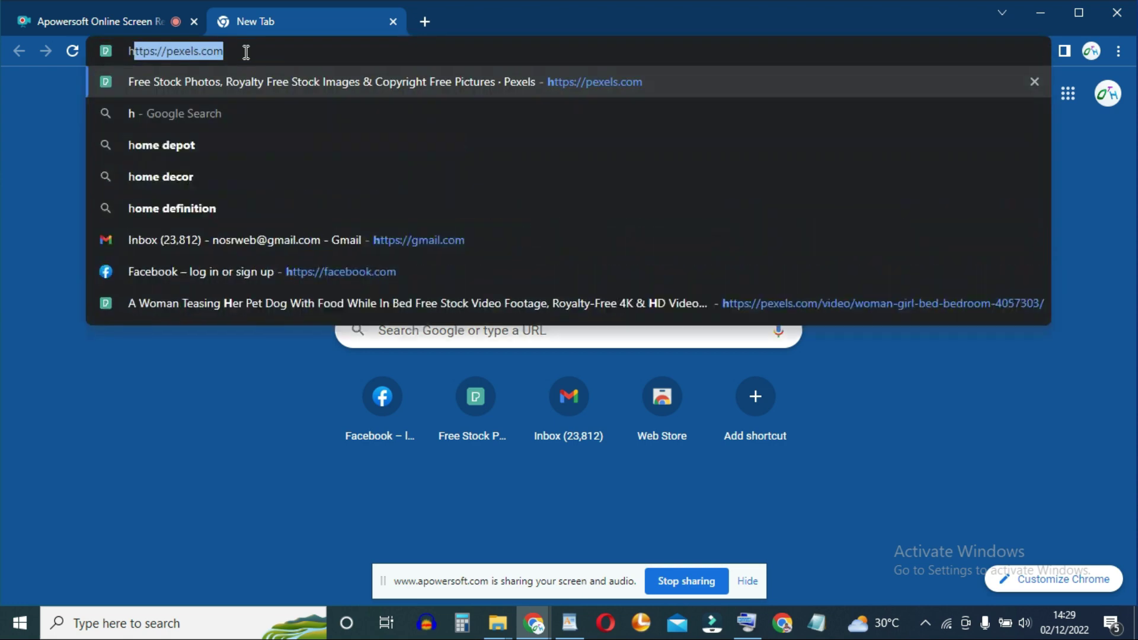
{"action": "type", "text": "and"}
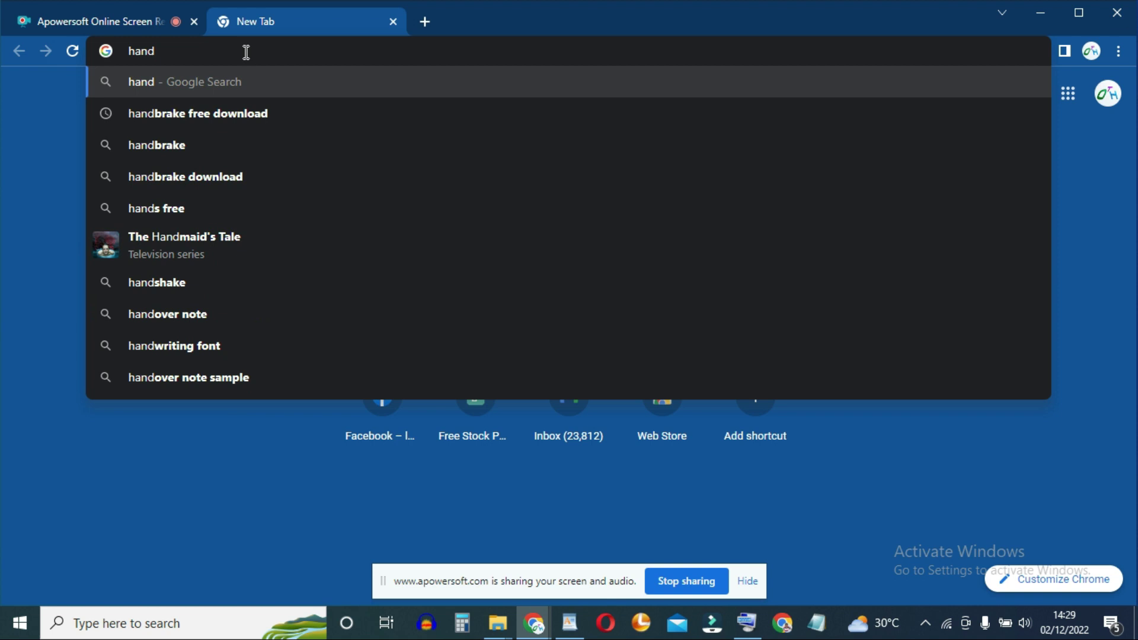
{"action": "type", "text": "brake"}
{"action": "left_click", "coordinate": [258, 114]}
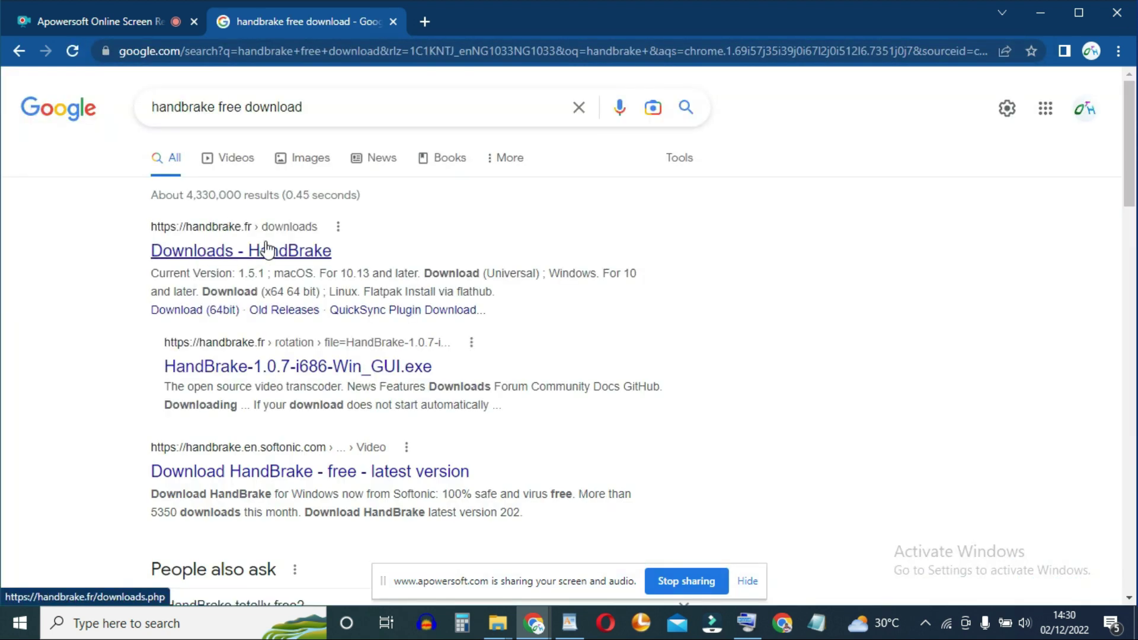
{"action": "left_click", "coordinate": [213, 237]}
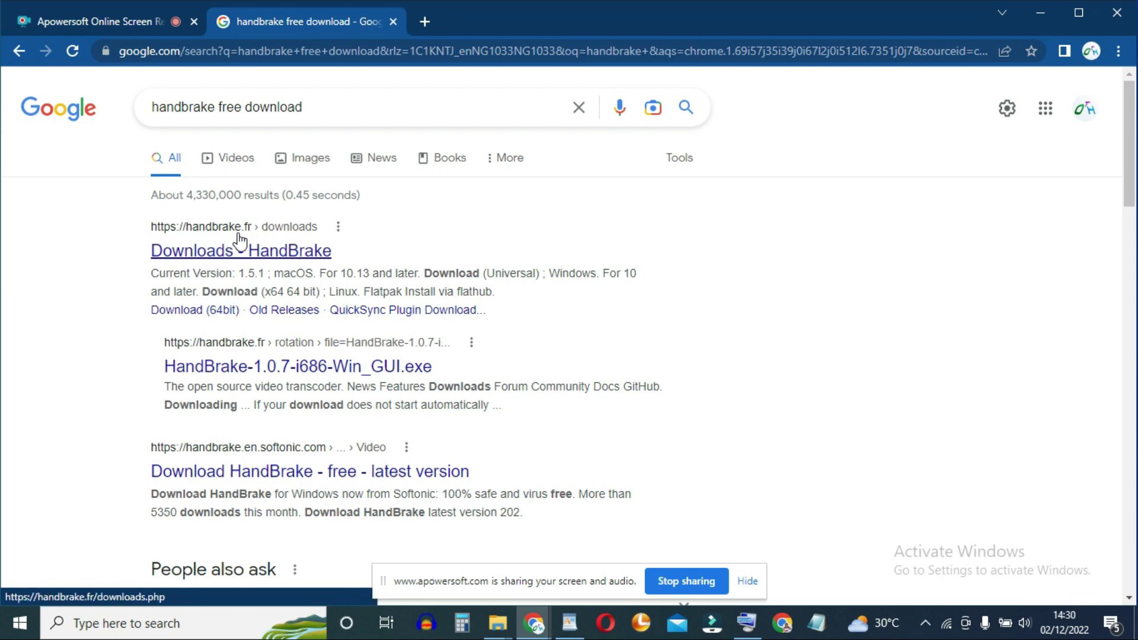
Load handbrake.fr/downloads.php, which lists version 1.5.1 for macOS, Windows and Linux
{"action": "left_click", "coordinate": [219, 258]}
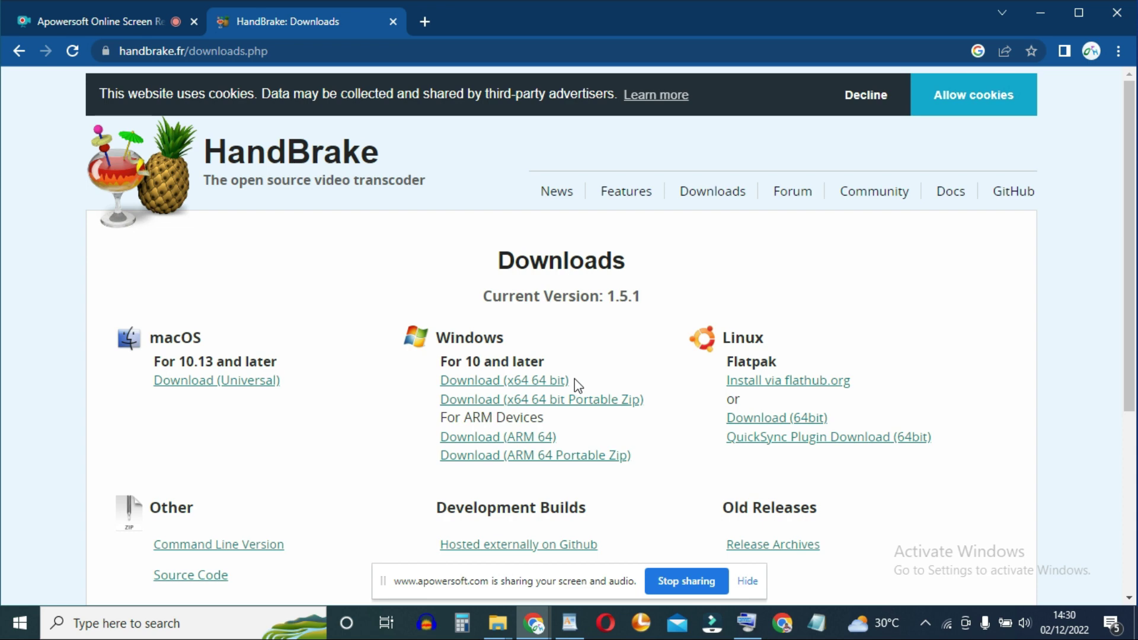
Search the Start menu for 'hand' and launch the HandBrake app
{"action": "left_click", "coordinate": [144, 619]}
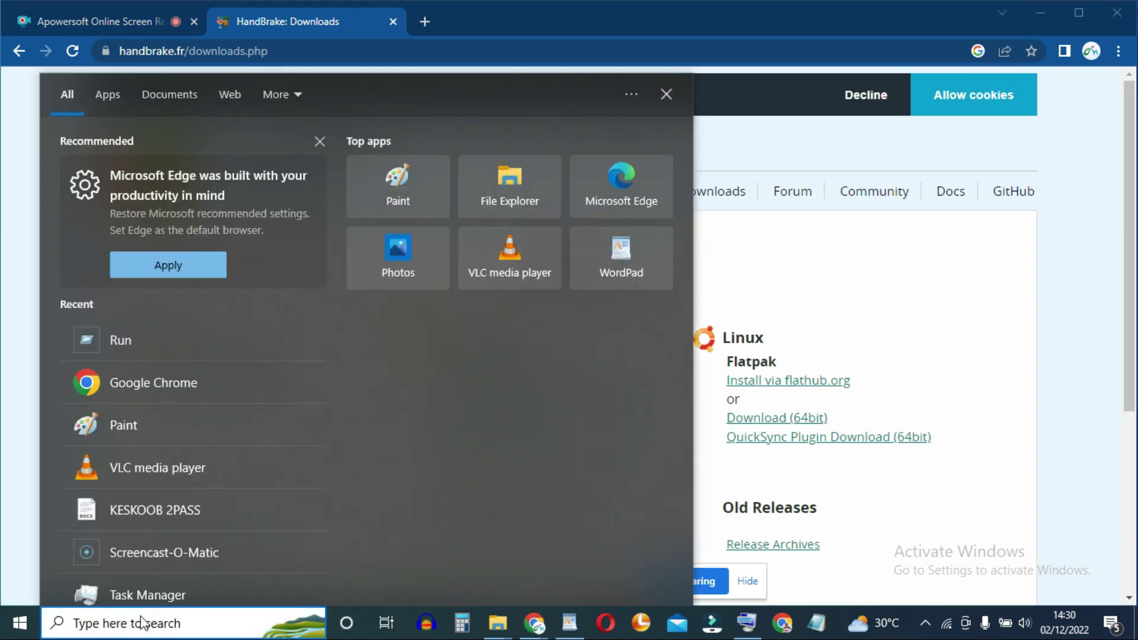
{"action": "type", "text": "hand"}
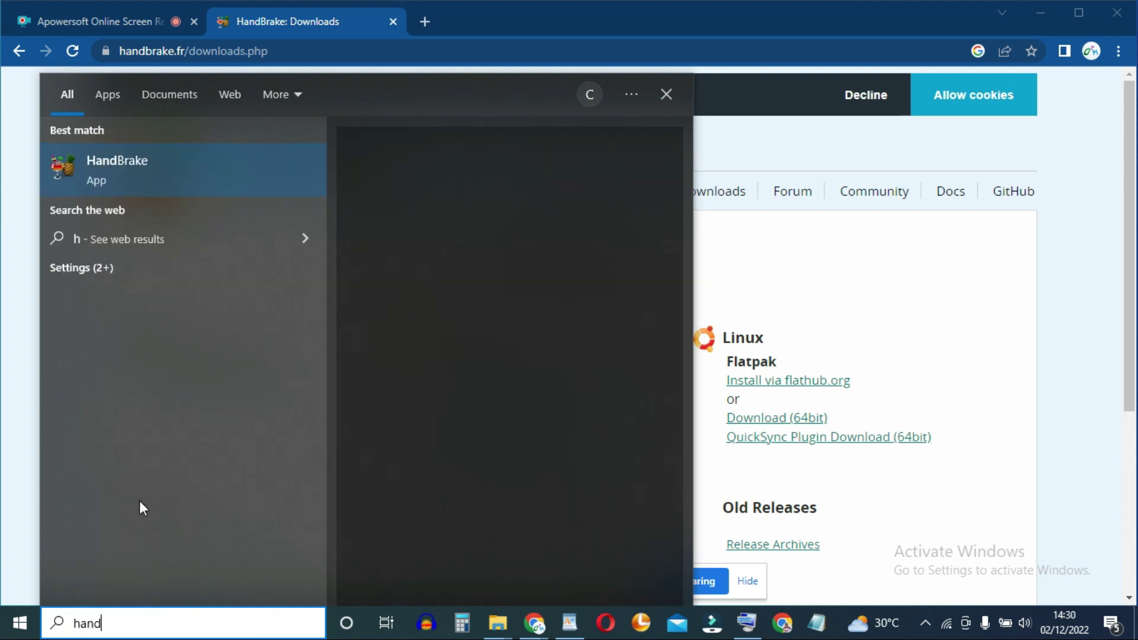
{"action": "left_click", "coordinate": [195, 174]}
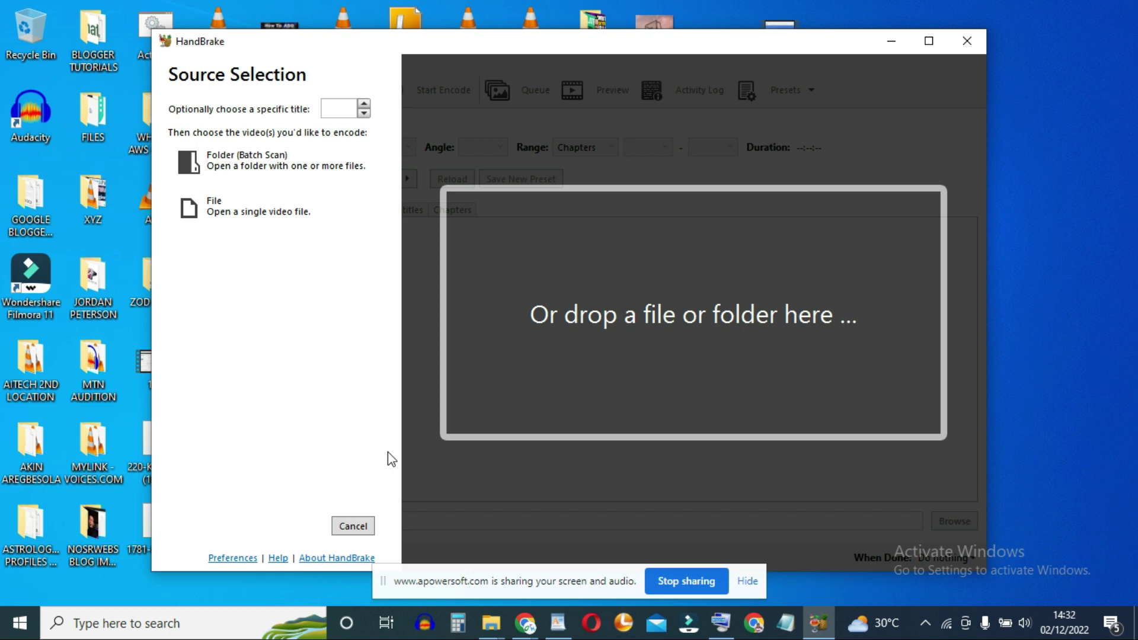
Open the MAIN VIDEO file from the Documents folder as HandBrake's source
{"action": "left_click", "coordinate": [246, 210]}
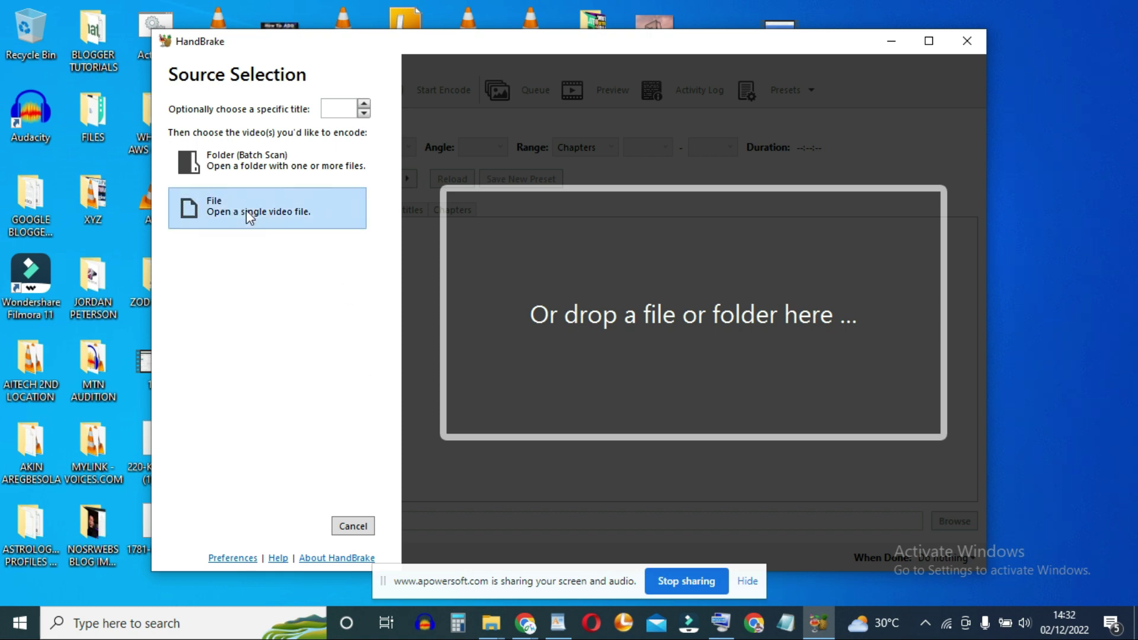
{"action": "scroll", "coordinate": [279, 168], "scroll_direction": "up", "scroll_amount": 2}
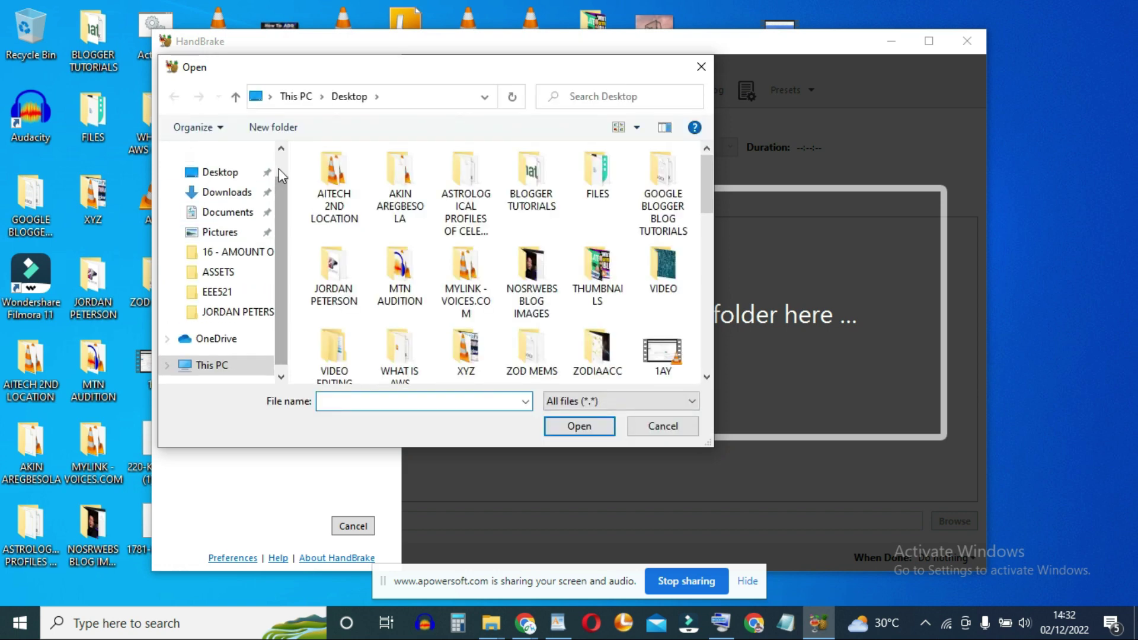
{"action": "left_click", "coordinate": [236, 223]}
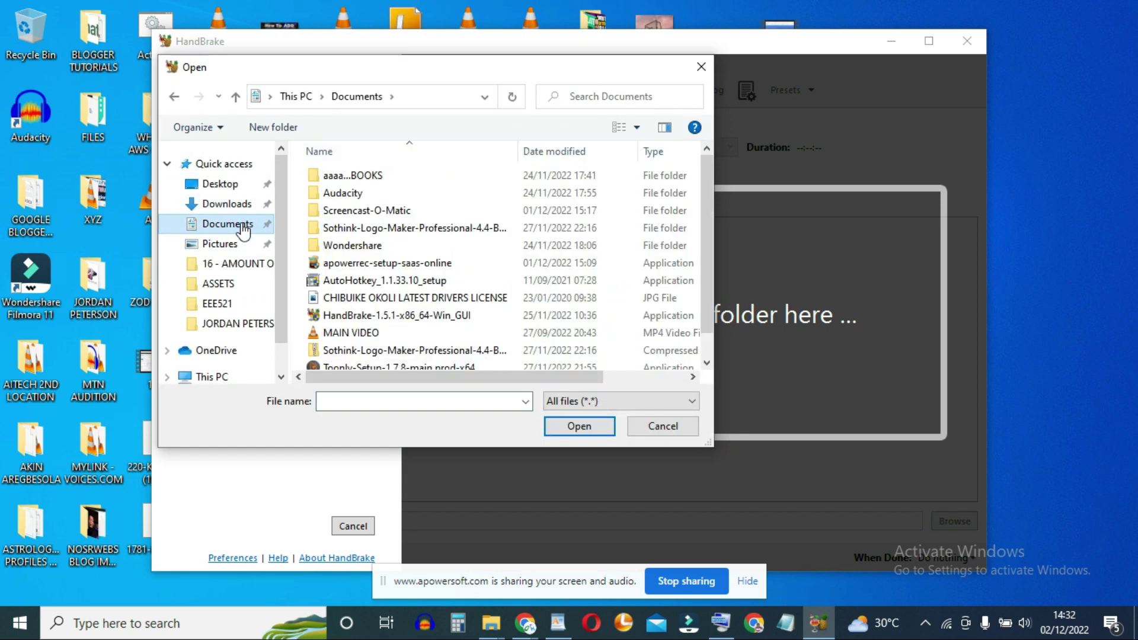
{"action": "left_click", "coordinate": [391, 336]}
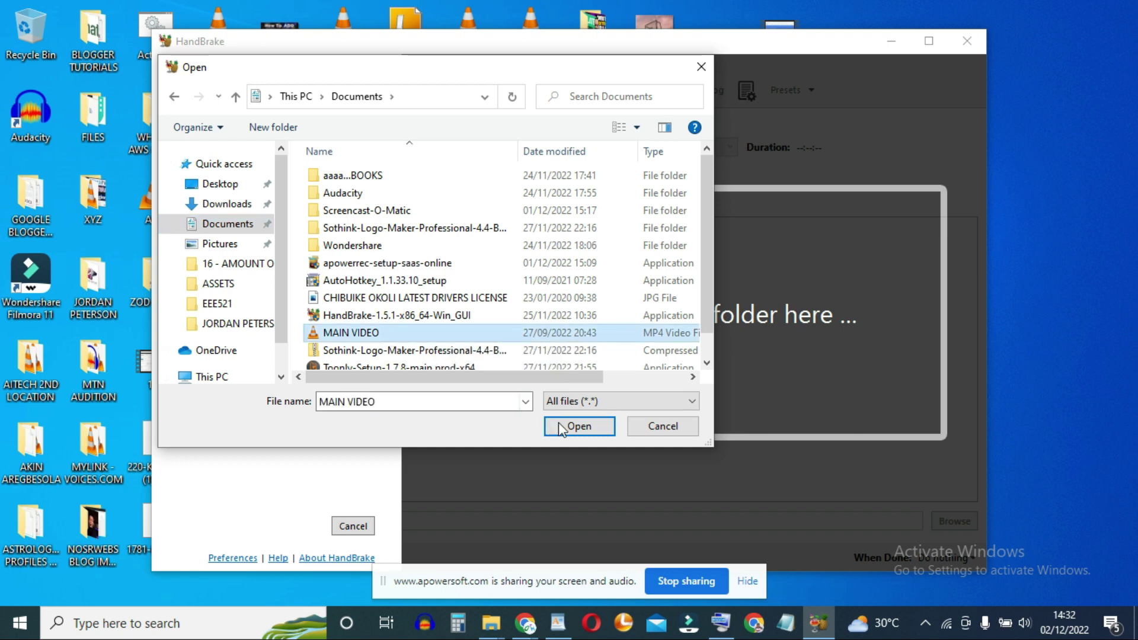
{"action": "left_click", "coordinate": [575, 423]}
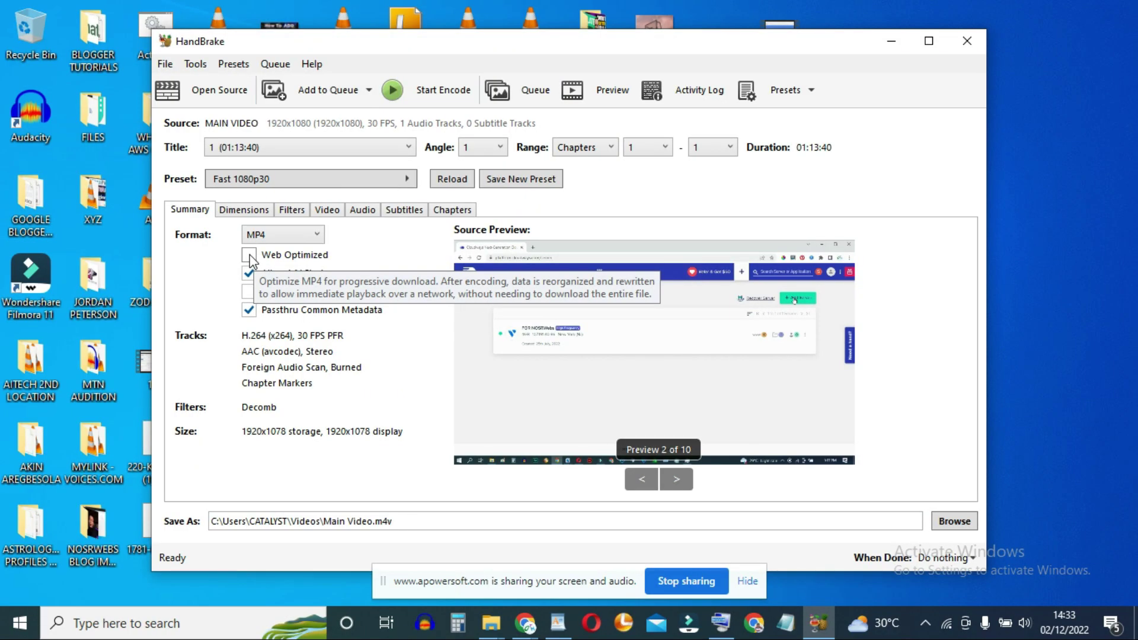
Enable the Web Optimized checkbox on the Summary tab
{"action": "left_click", "coordinate": [249, 256]}
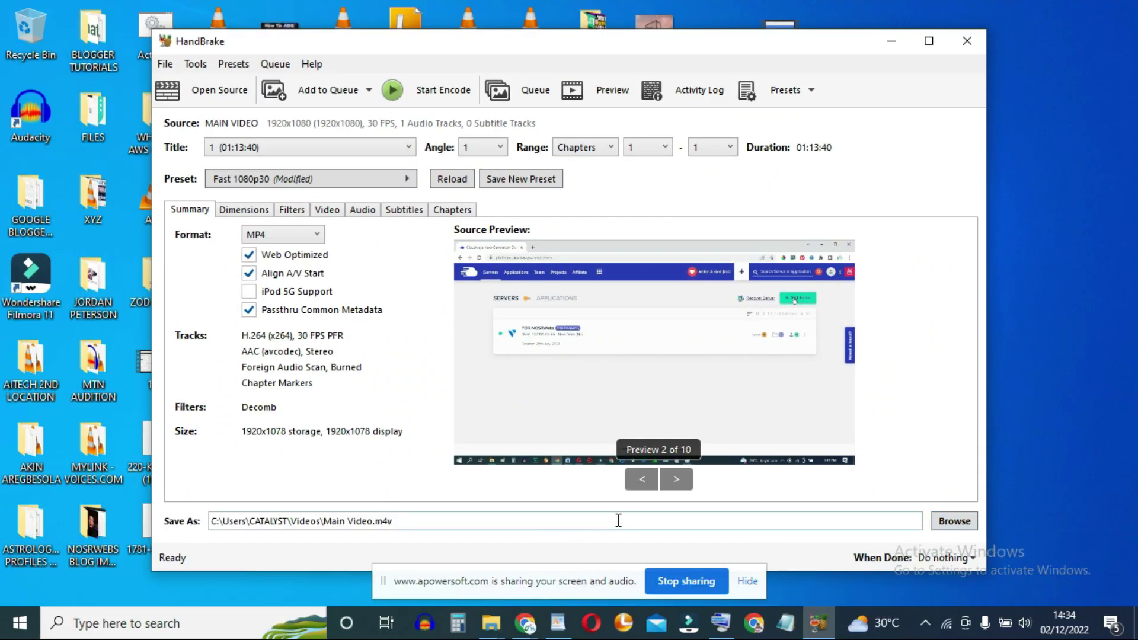
Save the output to the Desktop under the name 'REDUCED VIDEO FROM MAIN VIDEO'
{"action": "left_click", "coordinate": [955, 524]}
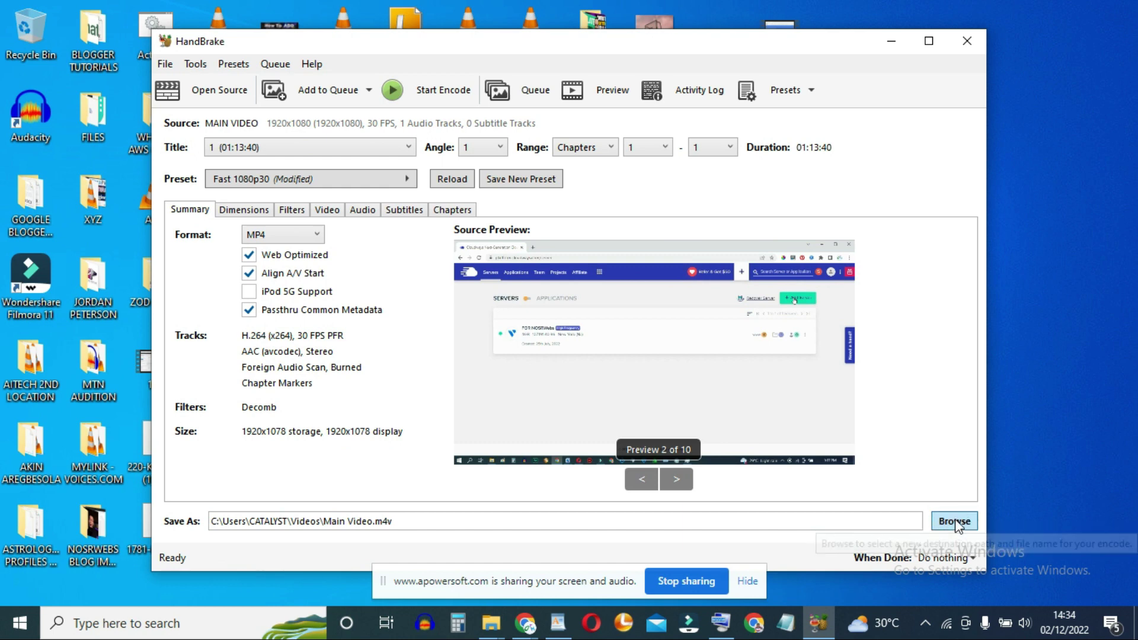
{"action": "scroll", "coordinate": [286, 171], "scroll_direction": "up", "scroll_amount": 2}
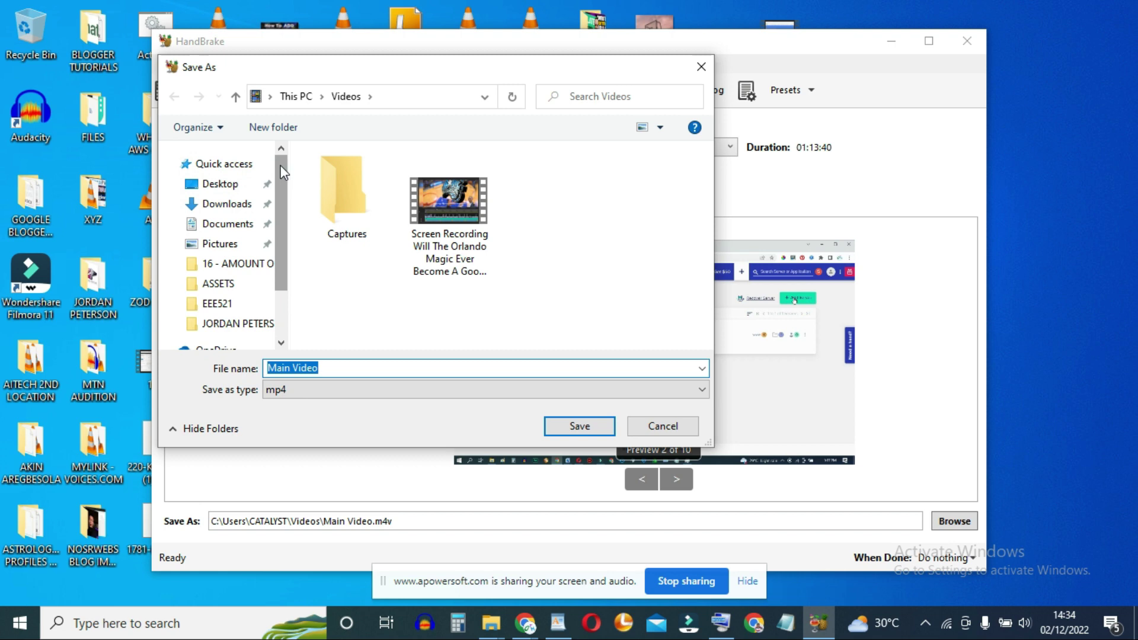
{"action": "left_click", "coordinate": [235, 186]}
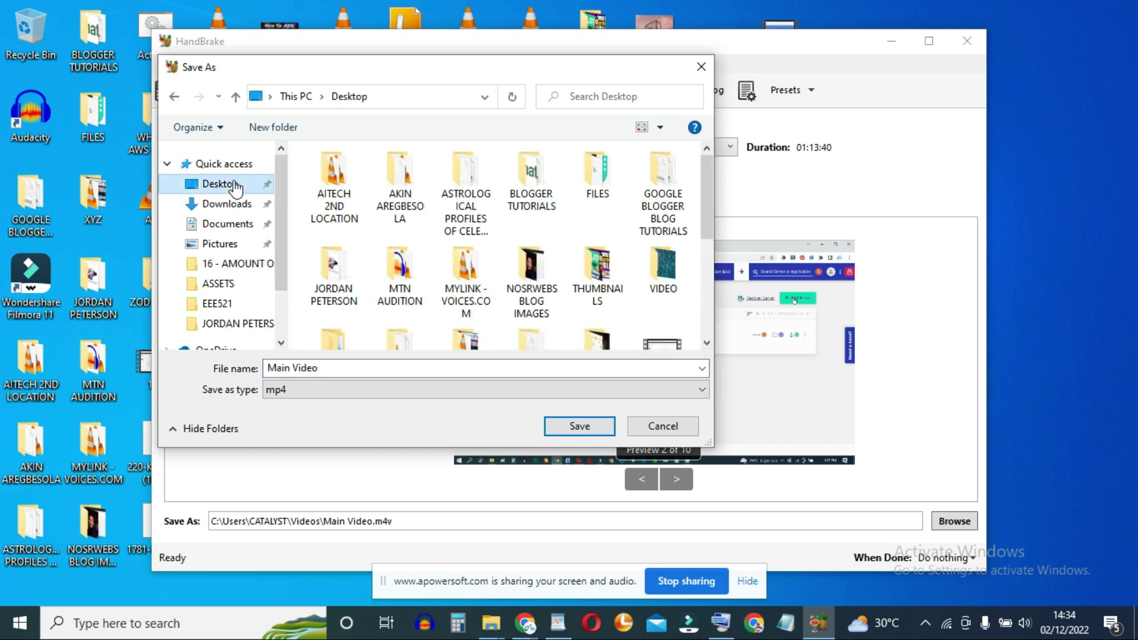
{"action": "double_click", "coordinate": [332, 368]}
{"action": "key", "text": "BackSpace"}
{"action": "key", "text": "BackSpace"}
{"action": "key", "text": "BackSpace"}
{"action": "key", "text": "BackSpace"}
{"action": "key", "text": "BackSpace"}
{"action": "key", "text": "BackSpace"}
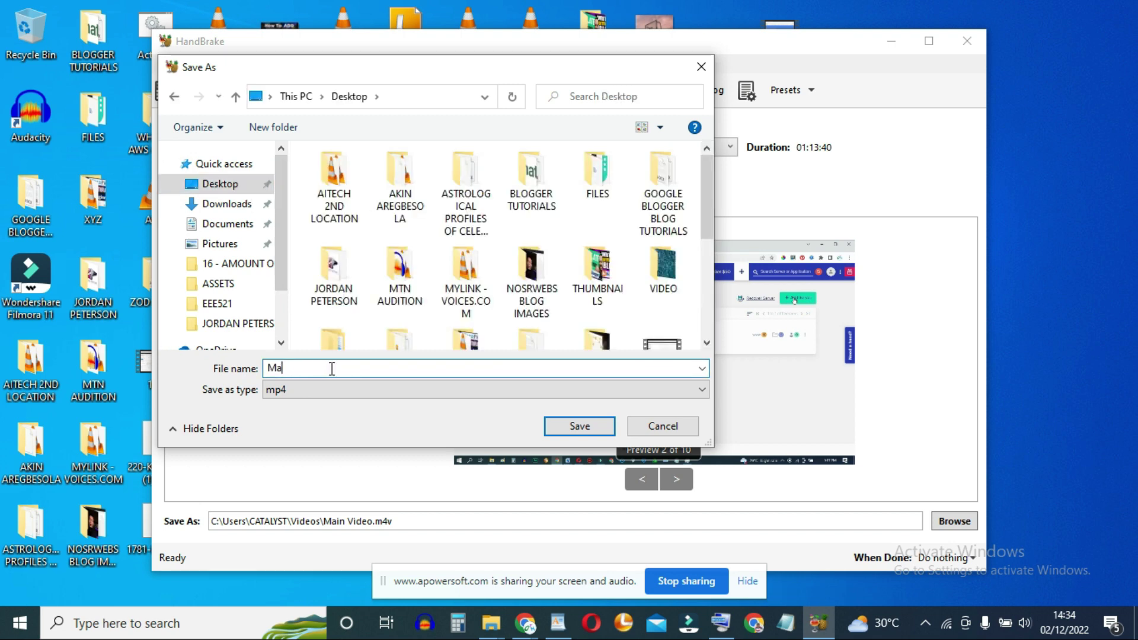
{"action": "type", "text": "REDUCED VIDEO FROM MAIN VIDEO"}
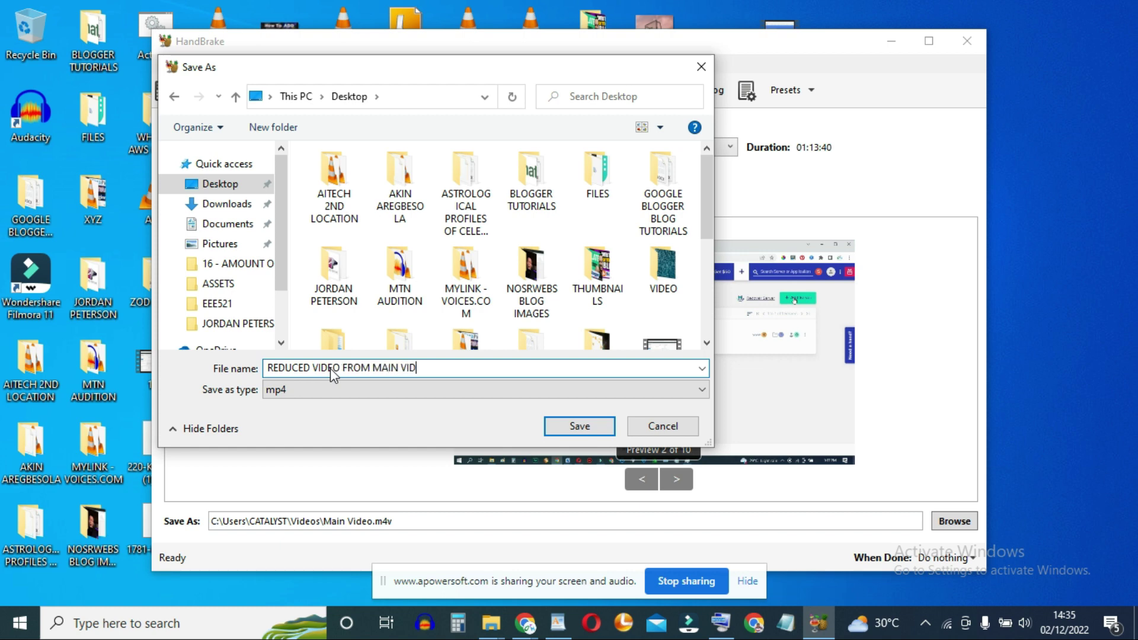
{"action": "left_click", "coordinate": [558, 425]}
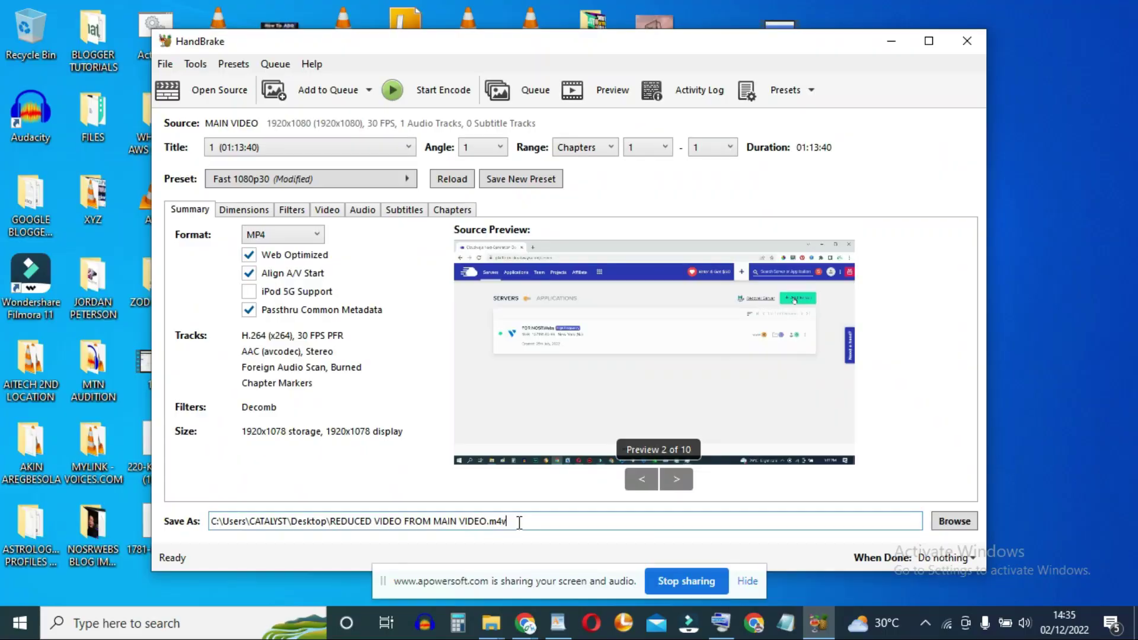
Change the output file extension from .m4v to .mP4 in the save path
{"action": "left_click", "coordinate": [525, 523]}
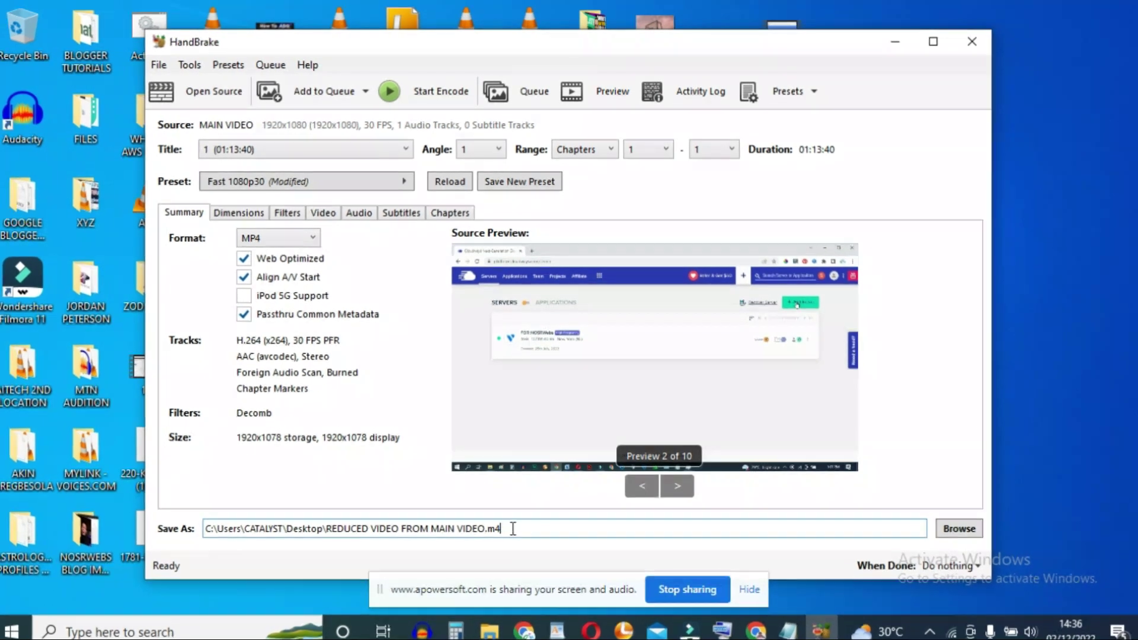
{"action": "key", "text": "BackSpace"}
{"action": "key", "text": "BackSpace"}
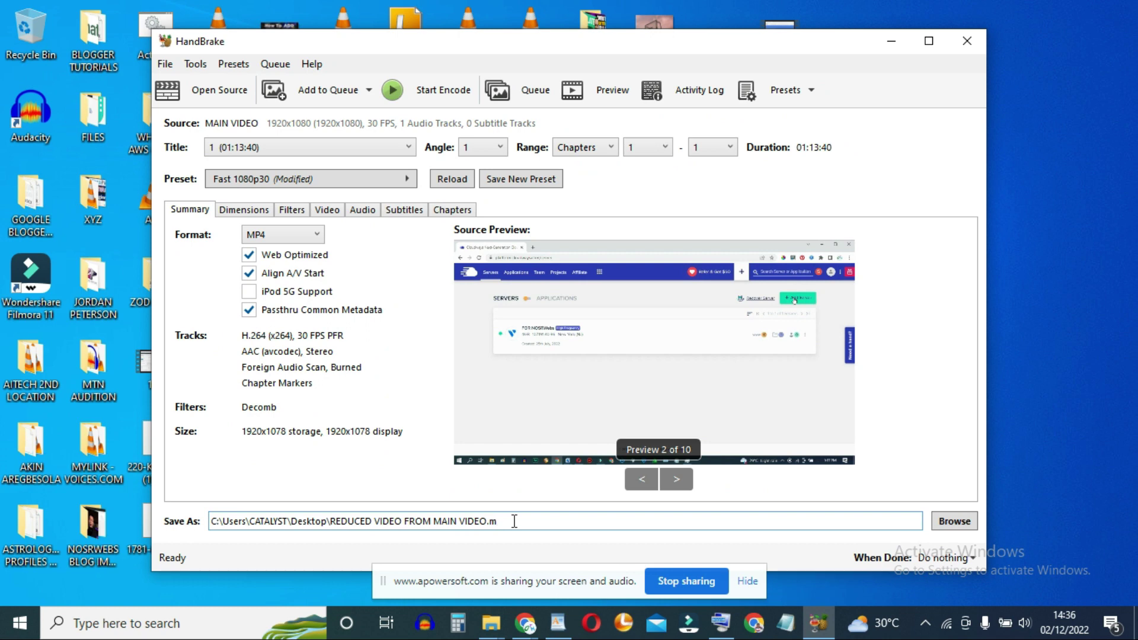
{"action": "type", "text": "P4"}
Confirm the output path and encode the video until the queue shows Queue Finished
{"action": "left_click", "coordinate": [603, 180]}
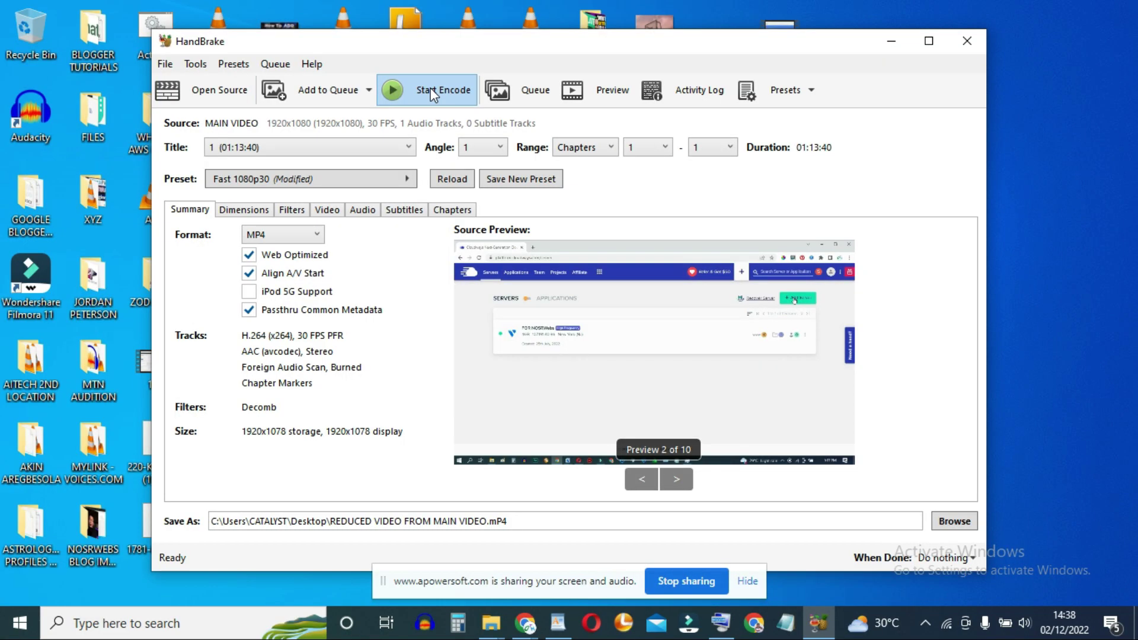
{"action": "left_click", "coordinate": [433, 96]}
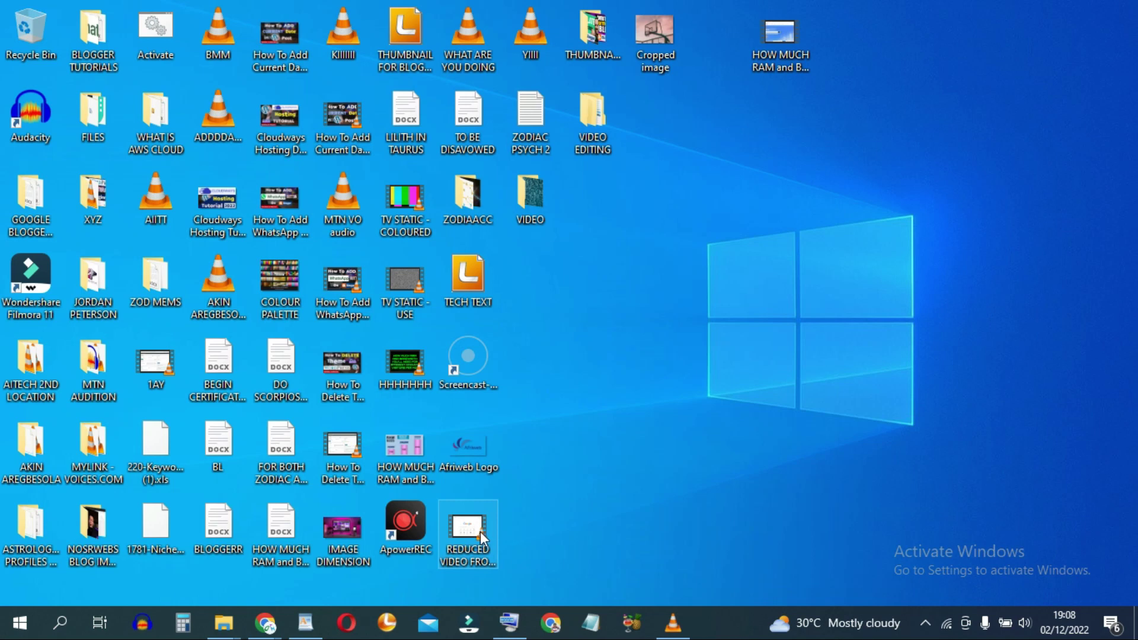
Drag the REDUCED VIDEO FROM MAIN VIDEO icon up next to the VIDEO EDITING folder
{"action": "left_click_drag", "start_coordinate": [475, 530], "coordinate": [659, 126]}
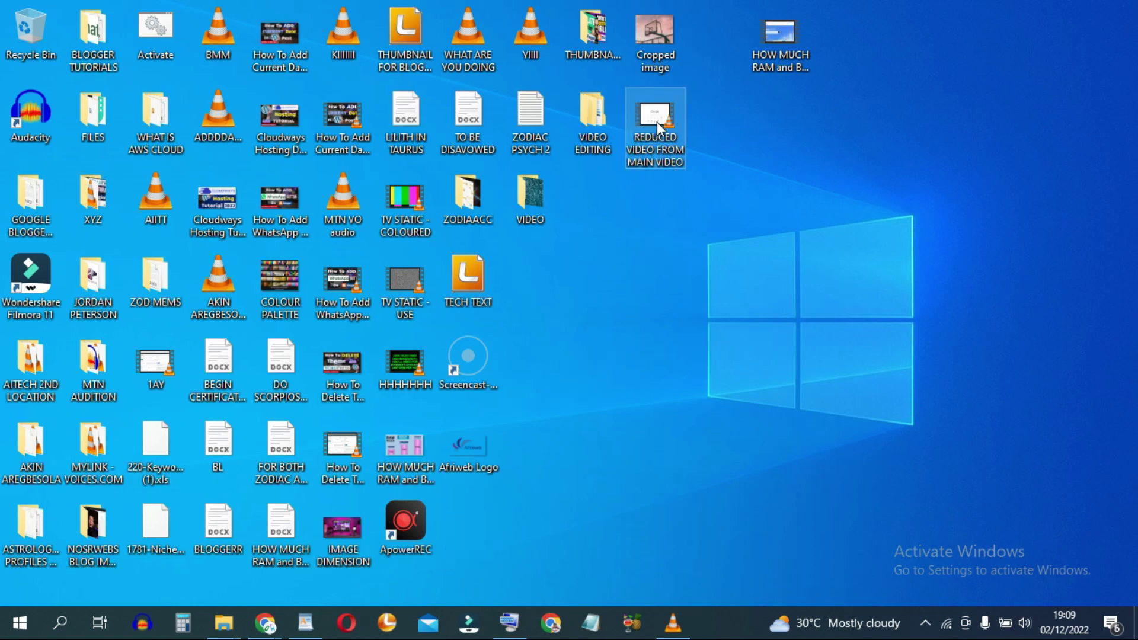